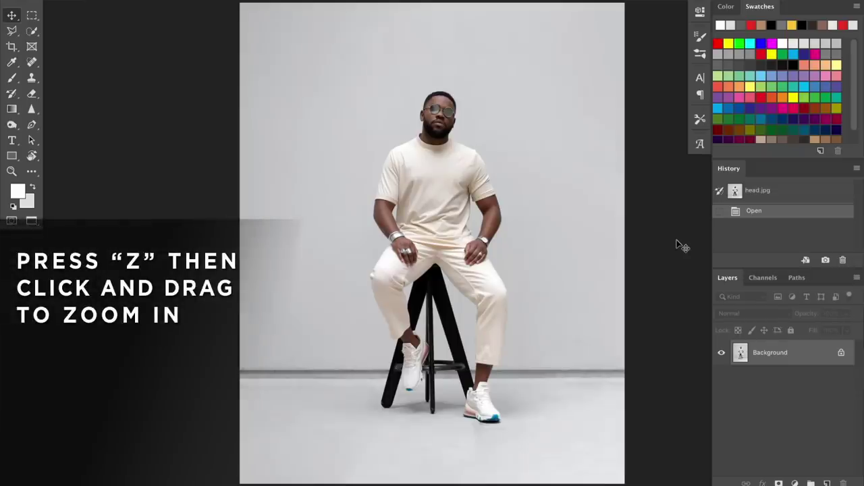
# Activate the Curvature Pen Tool with the man's head framed in close-up.
pyautogui.press('z')
pyautogui.moveTo(446, 108); pyautogui.dragTo(440, 109)
pyautogui.scroll(3, 440, 109)
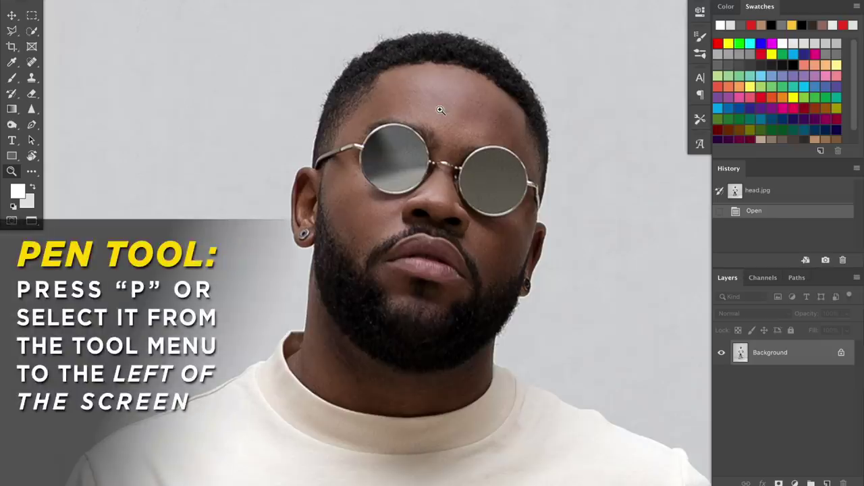
pyautogui.press('p')
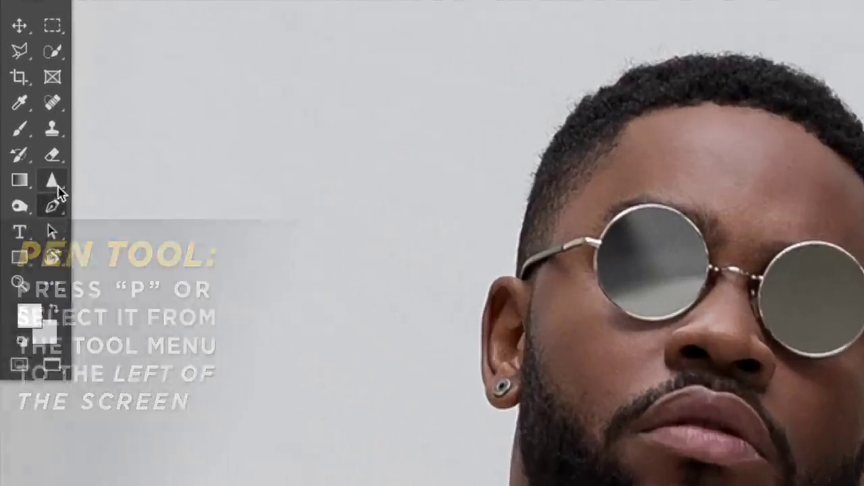
pyautogui.click(31, 124)
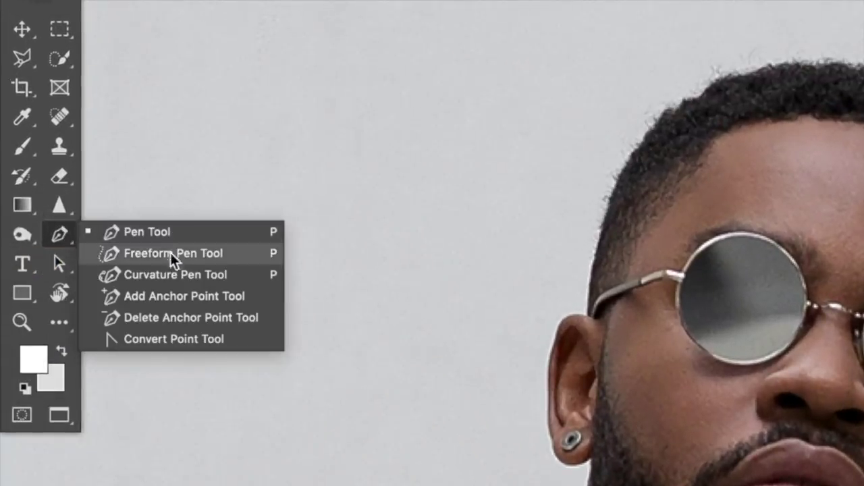
pyautogui.click(172, 275)
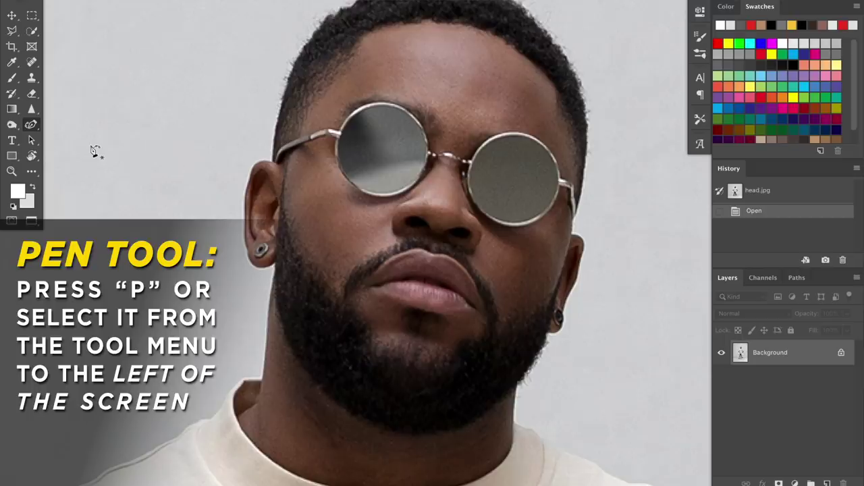
# Start a curvature path at the crown and trace the outer edge of the hair down toward the glasses' temple arm.
pyautogui.click(458, 48)
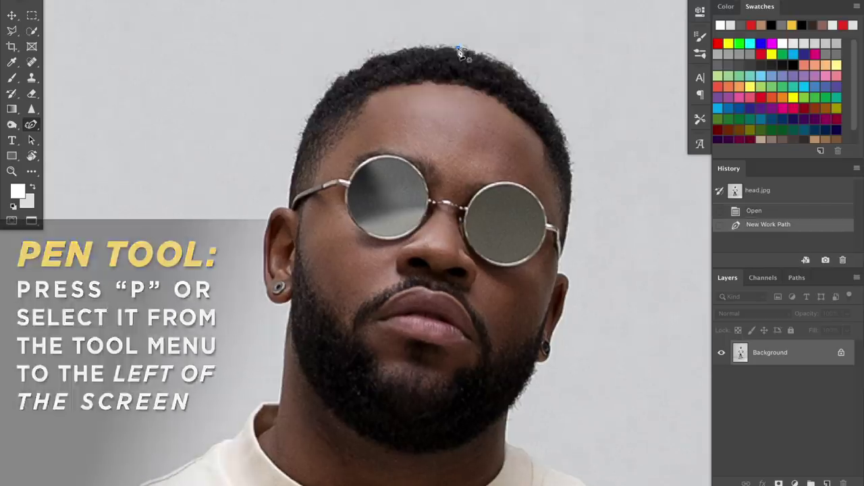
pyautogui.click(440, 49)
pyautogui.click(424, 46)
pyautogui.click(408, 47)
pyautogui.click(393, 50)
pyautogui.click(364, 60)
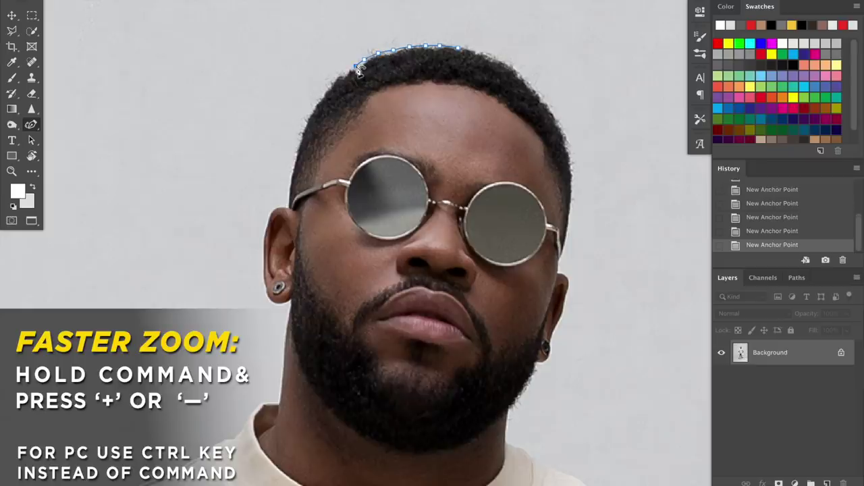
pyautogui.click(337, 77)
pyautogui.click(327, 87)
pyautogui.click(297, 151)
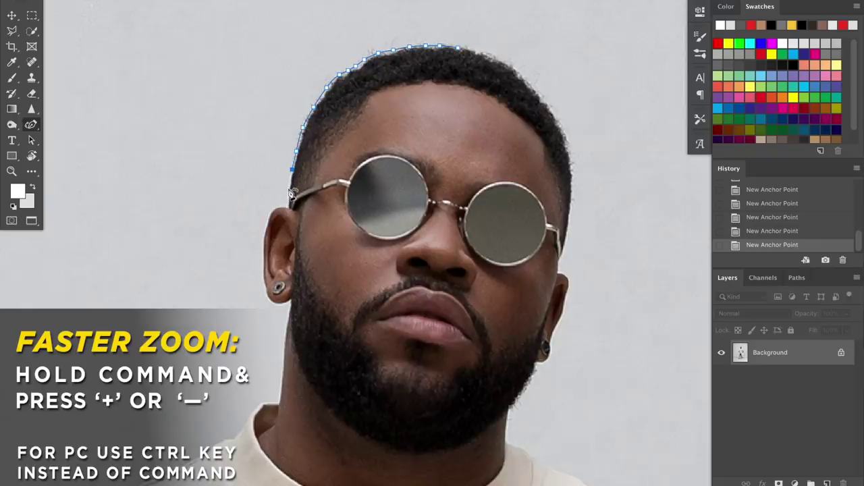
# Continue the path from the side of the hair around the outline of the ear to below the earring.
pyautogui.press('super+plus')
pyautogui.press('super+plus')
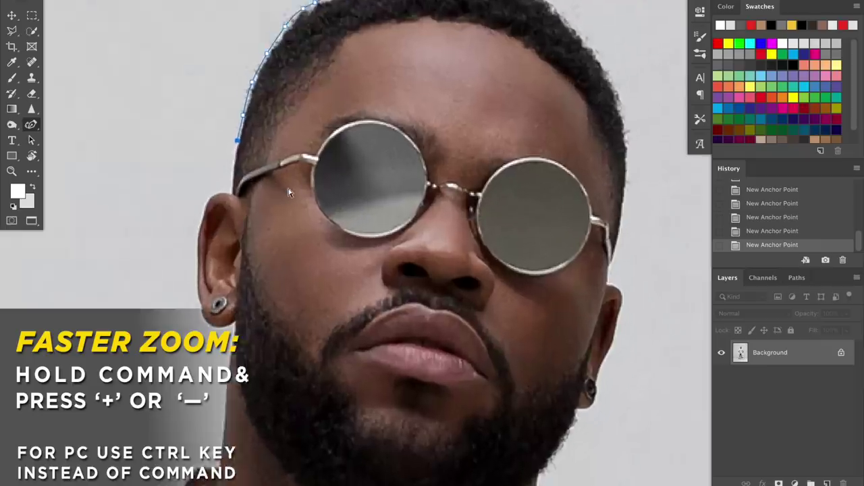
pyautogui.hscroll(-3, 290, 193)
pyautogui.scroll(2, 290, 193)
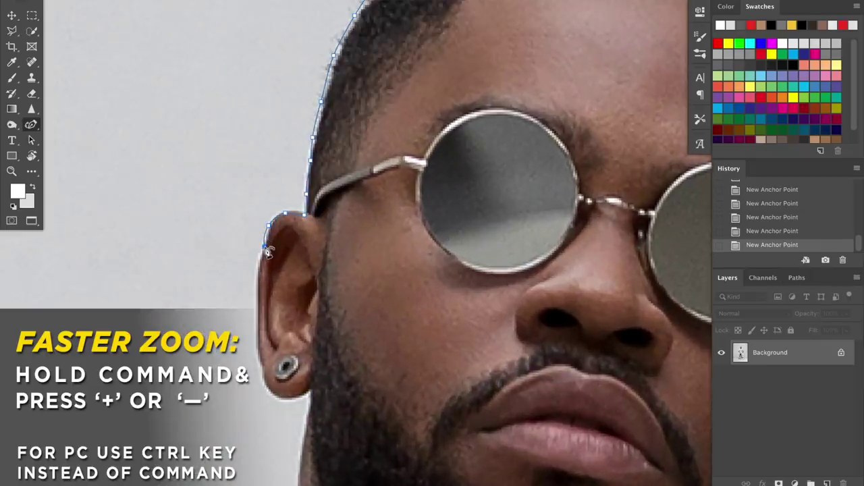
pyautogui.click(258, 264)
pyautogui.click(257, 349)
pyautogui.click(258, 358)
pyautogui.click(263, 382)
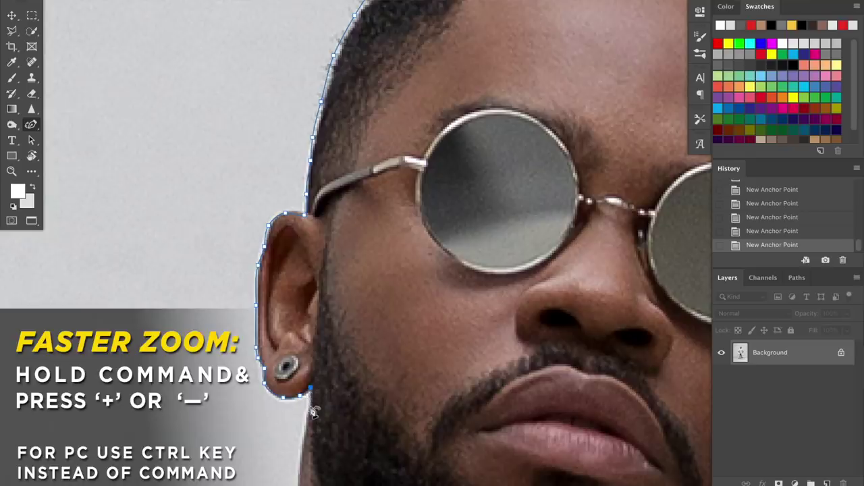
# Trace the path from the earlobe down along the beard edge and under the chin.
pyautogui.scroll(-5, 311, 417)
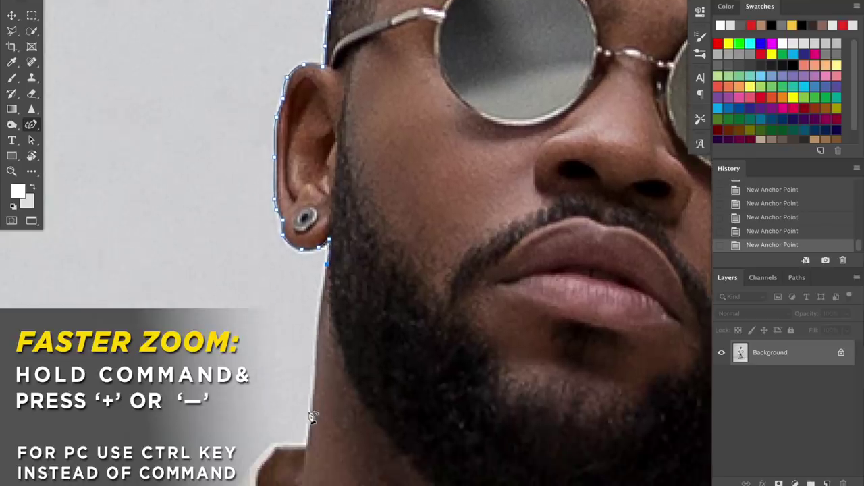
pyautogui.click(334, 322)
pyautogui.click(353, 391)
pyautogui.click(375, 417)
pyautogui.click(406, 460)
pyautogui.scroll(-1, 409, 466)
pyautogui.scroll(-3, 408, 466)
pyautogui.click(508, 456)
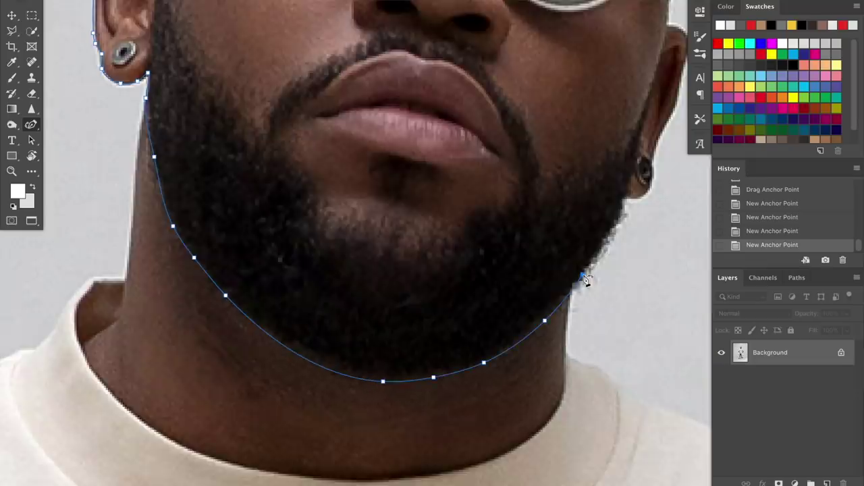
# Extend the path up the opposite side of the beard and around the other ear to the glasses frame.
pyautogui.scroll(2, 586, 283)
pyautogui.scroll(2, 584, 277)
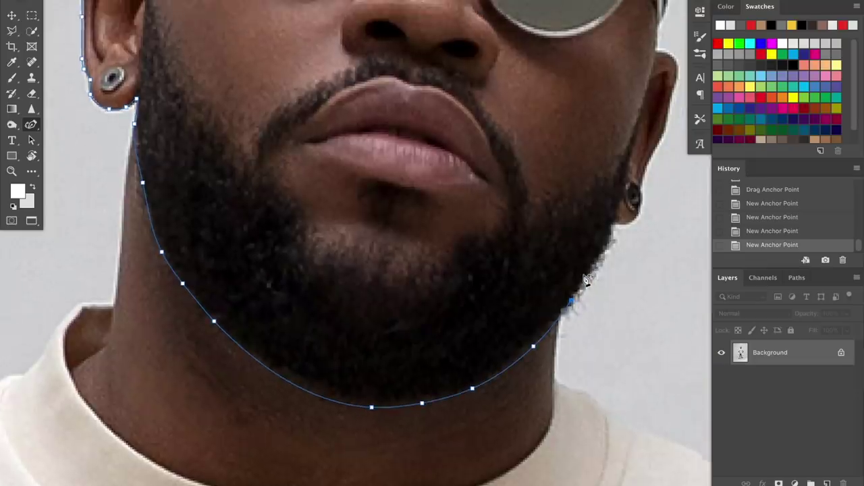
pyautogui.hscroll(1, 584, 277)
pyautogui.click(555, 329)
pyautogui.moveTo(557, 333)
pyautogui.mouseDown()
pyautogui.moveTo(582, 281)
pyautogui.moveTo(612, 257)
pyautogui.moveTo(615, 229)
pyautogui.mouseUp()
pyautogui.click(644, 121)
pyautogui.click(640, 99)
pyautogui.click(626, 84)
pyautogui.click(634, 54)
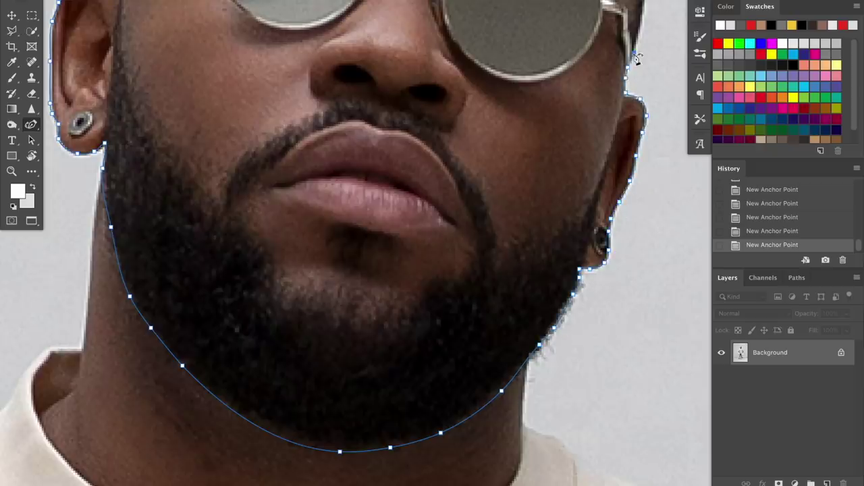
# Trace the remaining hair edge over the top of the head and close the path at its starting point.
pyautogui.scroll(5, 635, 54)
pyautogui.click(532, 52)
pyautogui.click(506, 15)
pyautogui.scroll(5, 506, 19)
pyautogui.click(344, 89)
pyautogui.scroll(-5, 492, 207)
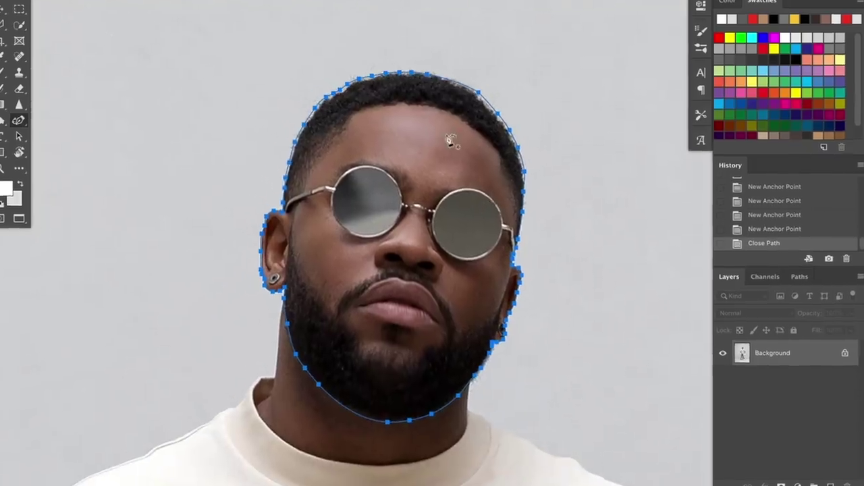
# Convert the head path into a new anti-aliased selection with a 1-pixel feather radius and copy the head to a new layer.
pyautogui.rightClick(453, 143)
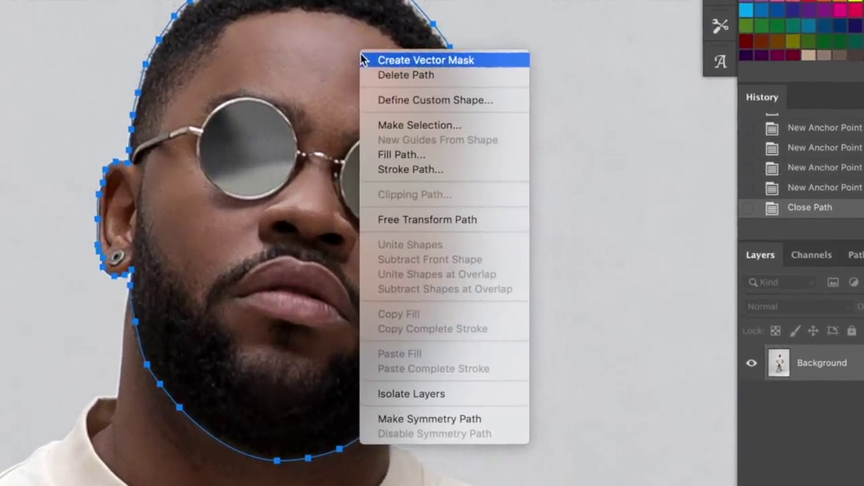
pyautogui.click(411, 137)
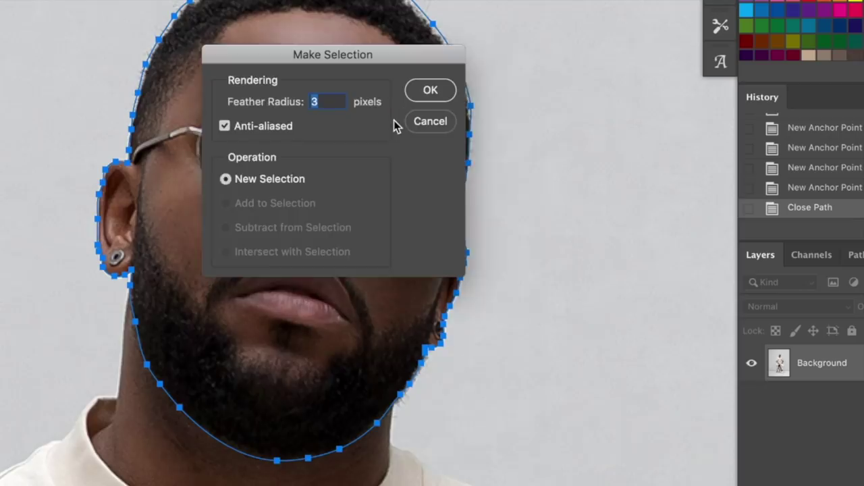
pyautogui.moveTo(370, 56); pyautogui.dragTo(521, 64)
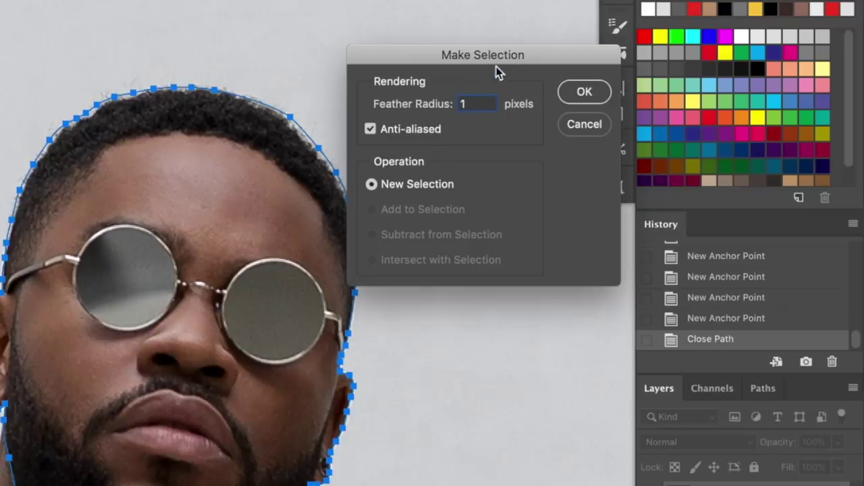
pyautogui.moveTo(494, 68); pyautogui.dragTo(503, 81)
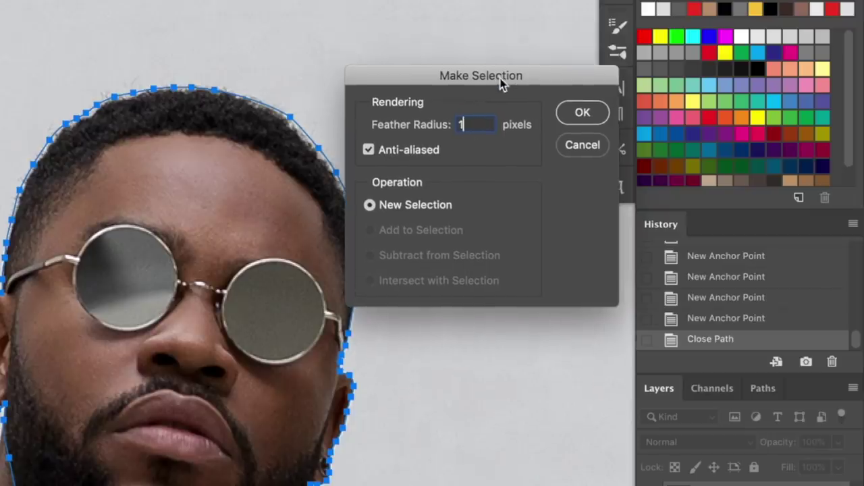
pyautogui.click(582, 114)
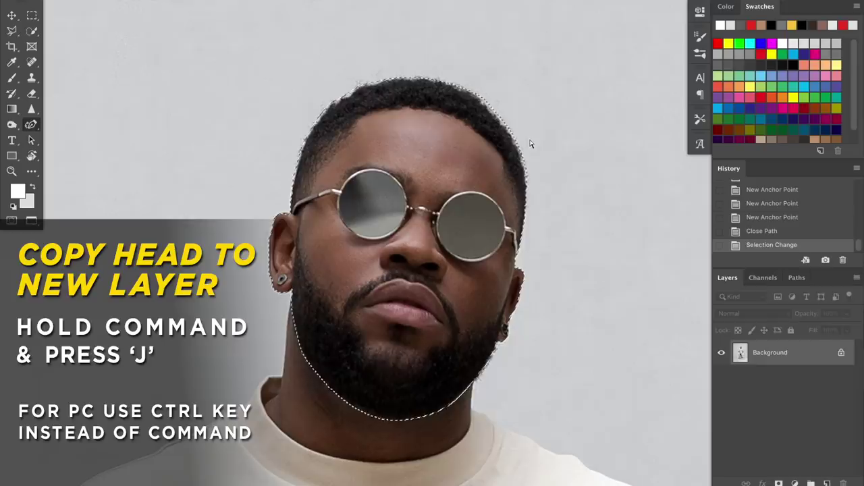
pyautogui.press('super+j')
# Try moving the copied head away from the body, and undo the move.
pyautogui.press('v')
pyautogui.moveTo(500, 182); pyautogui.dragTo(497, 127)
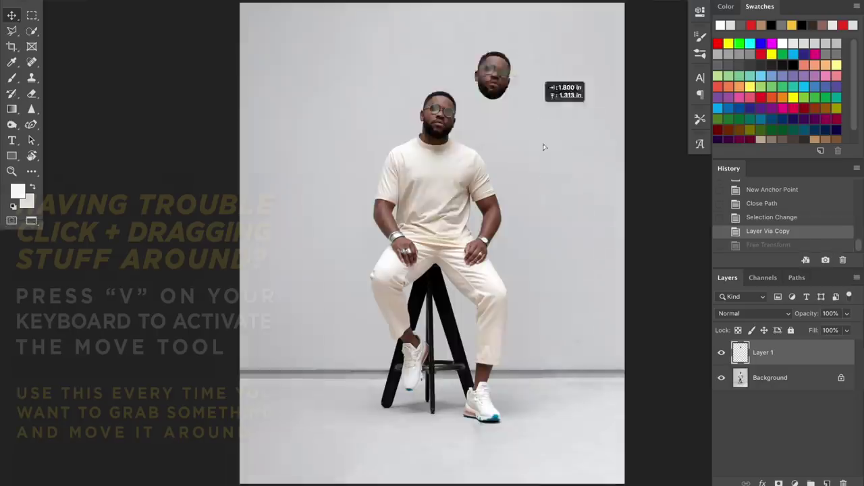
pyautogui.moveTo(493, 95); pyautogui.dragTo(451, 177)
pyautogui.hotkey('ctrl', 'z')
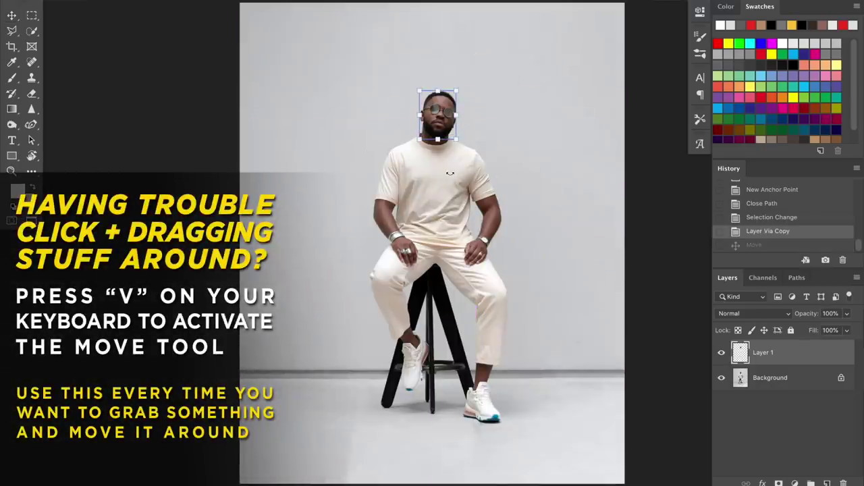
# Try enlarging the copied head until it covers the torso and repositioning it, and undo these changes.
pyautogui.moveTo(456, 140); pyautogui.dragTo(548, 245)
pyautogui.press('Return')
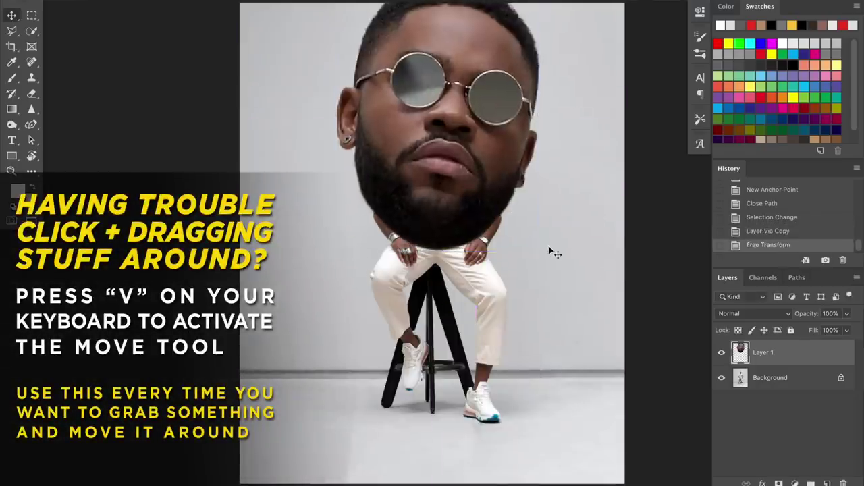
pyautogui.scroll(5, 549, 251)
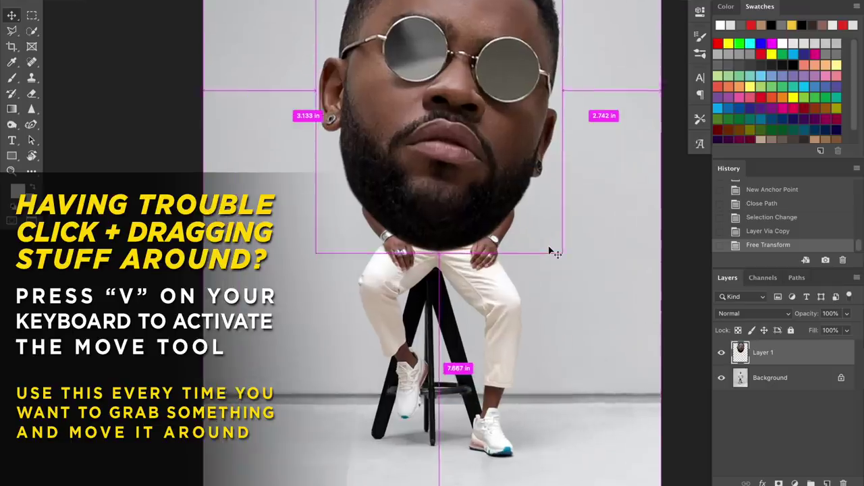
pyautogui.scroll(5, 548, 251)
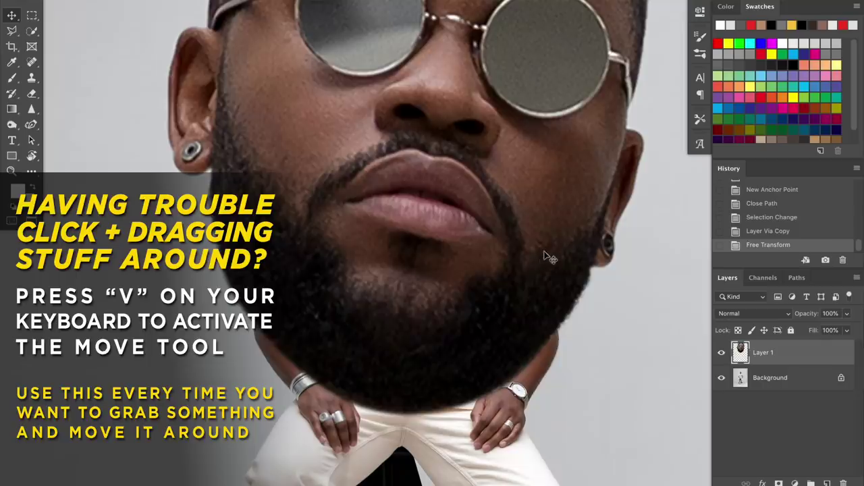
pyautogui.moveTo(470, 249); pyautogui.dragTo(356, 223)
pyautogui.hotkey('ctrl', 'z')
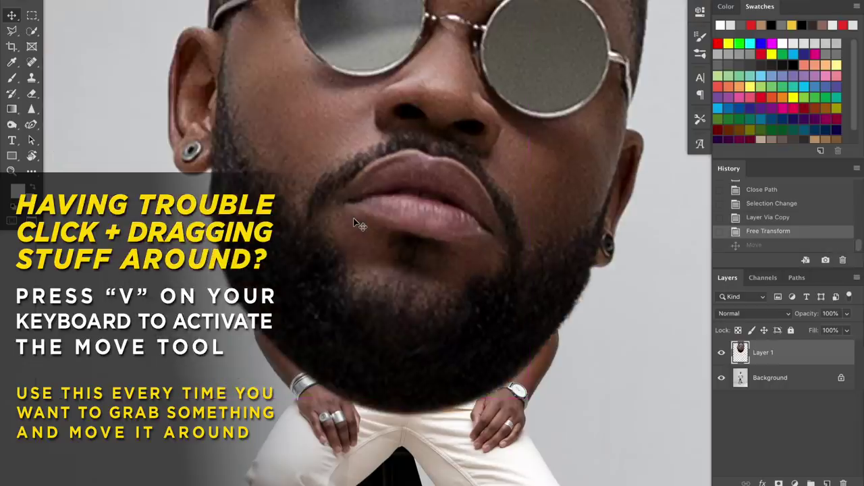
pyautogui.hotkey('ctrl', 'z')
# Duplicate the Background layer beneath the head layer.
pyautogui.hotkey('ctrl', '-')
pyautogui.hotkey('ctrl', '-')
pyautogui.hotkey('ctrl', '-')
pyautogui.hotkey('ctrl', '-')
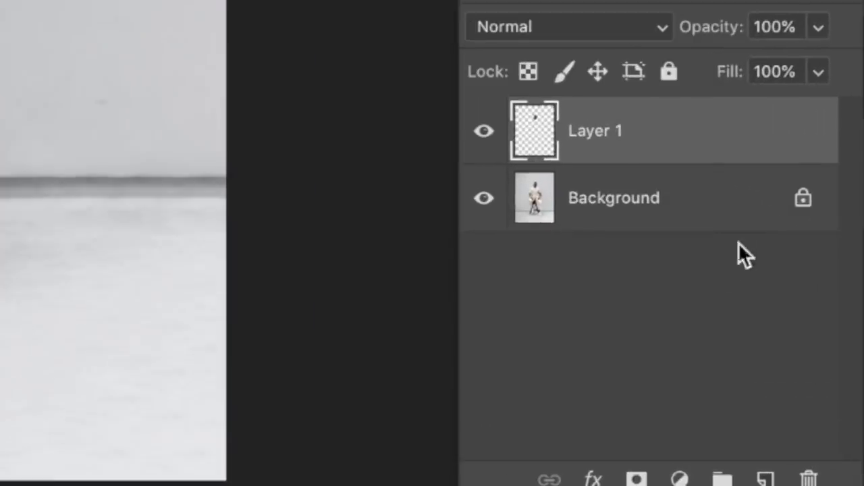
pyautogui.click(730, 226)
pyautogui.moveTo(742, 209); pyautogui.dragTo(764, 478)
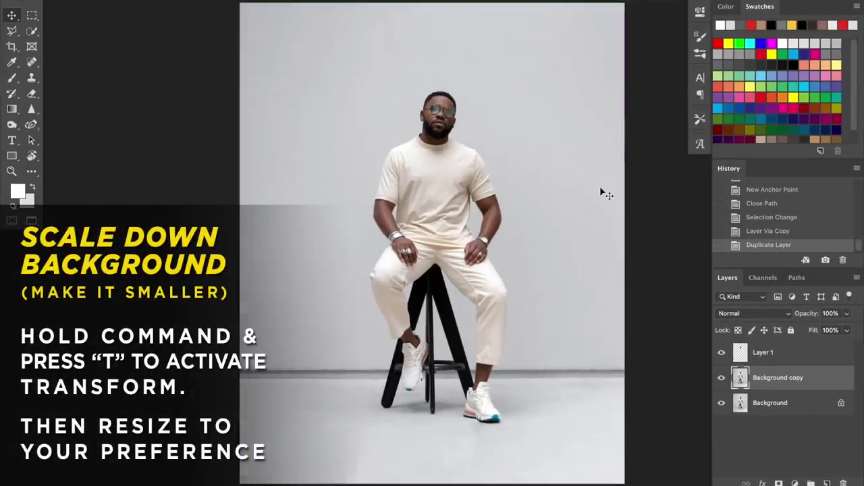
# Scale down the Background copy proportionally and position it so the smaller body's neck meets the full-size head.
pyautogui.press('super+t')
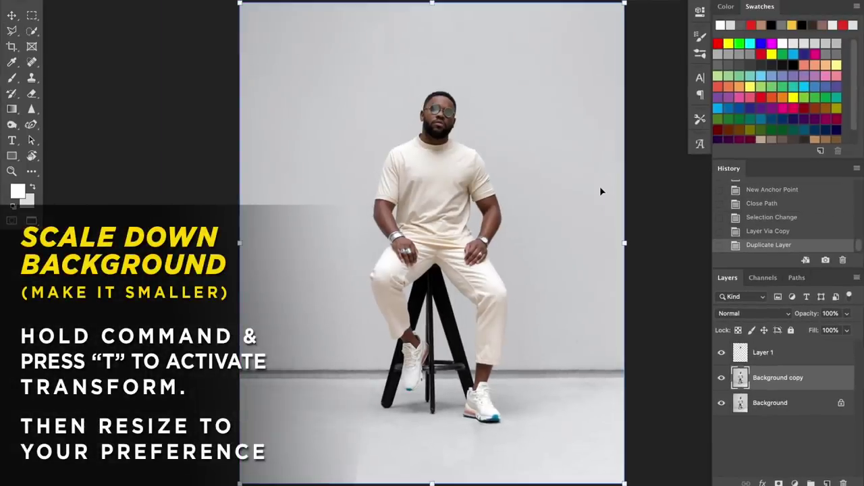
pyautogui.moveTo(624, 483); pyautogui.dragTo(581, 416)
pyautogui.moveTo(541, 374); pyautogui.dragTo(544, 345)
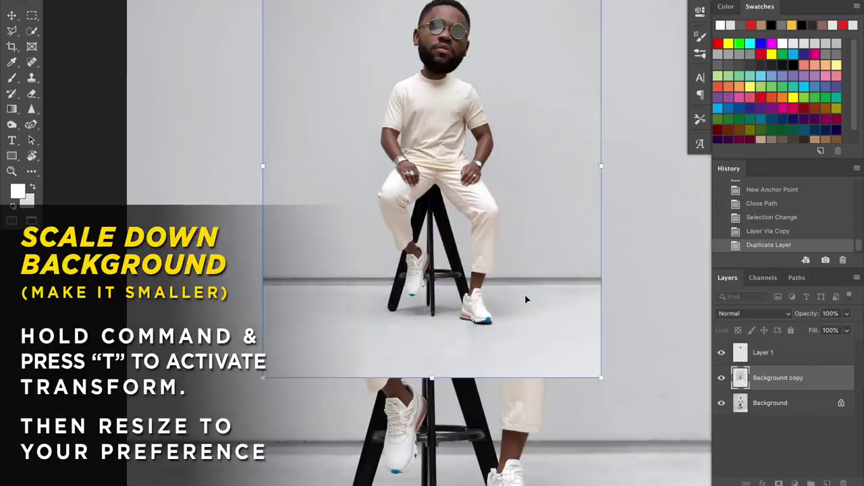
pyautogui.press('Return')
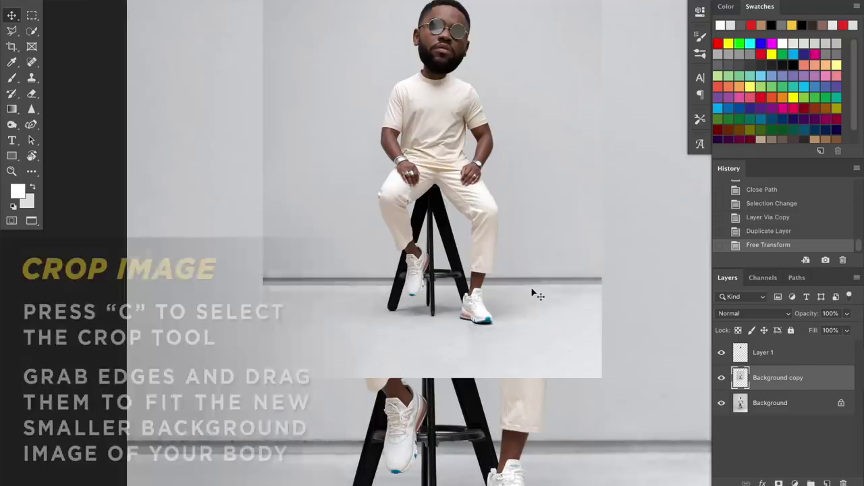
# Crop the canvas on all four sides to the edges of the scaled-down Background copy.
pyautogui.press('super+minus')
pyautogui.press('super+minus')
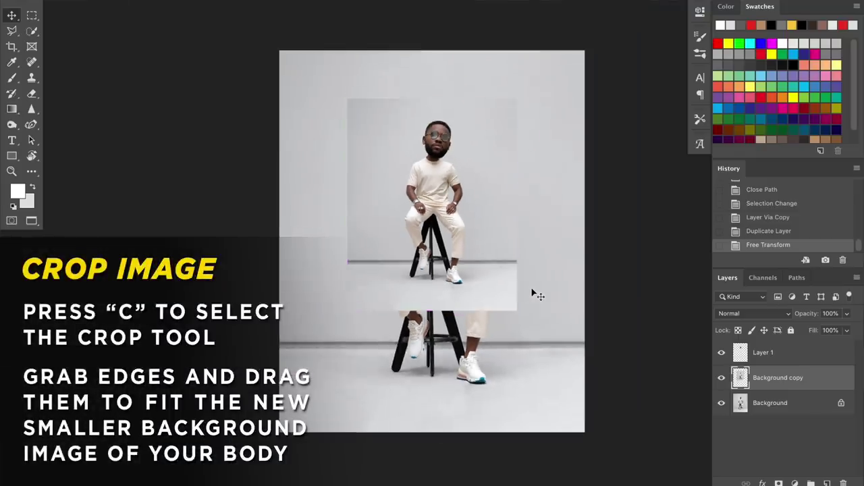
pyautogui.press('c')
pyautogui.moveTo(279, 241); pyautogui.dragTo(315, 242)
pyautogui.moveTo(426, 45); pyautogui.dragTo(432, 75)
pyautogui.moveTo(553, 243); pyautogui.dragTo(518, 251)
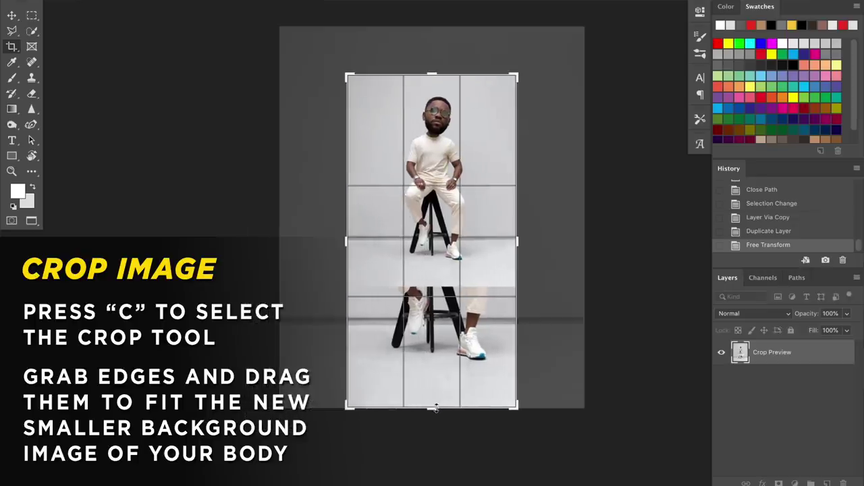
pyautogui.moveTo(438, 407); pyautogui.dragTo(447, 350)
pyautogui.press('Return')
pyautogui.hotkey('ctrl', '0')
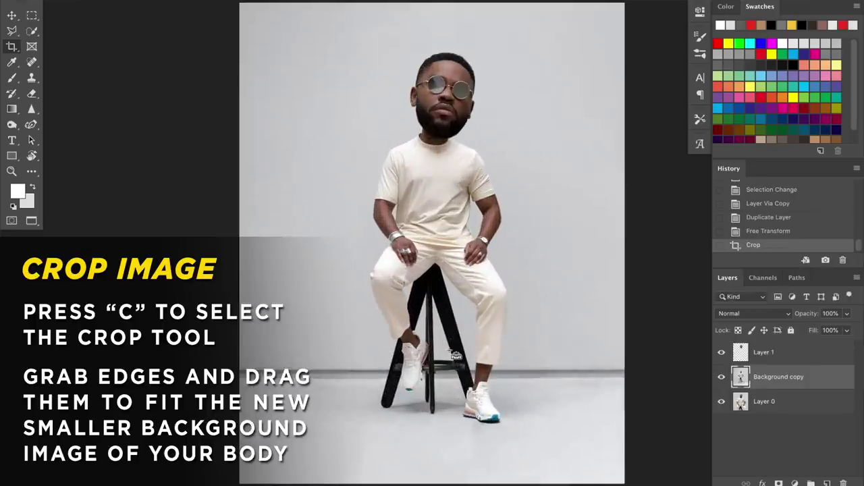
pyautogui.scroll(5, 452, 353)
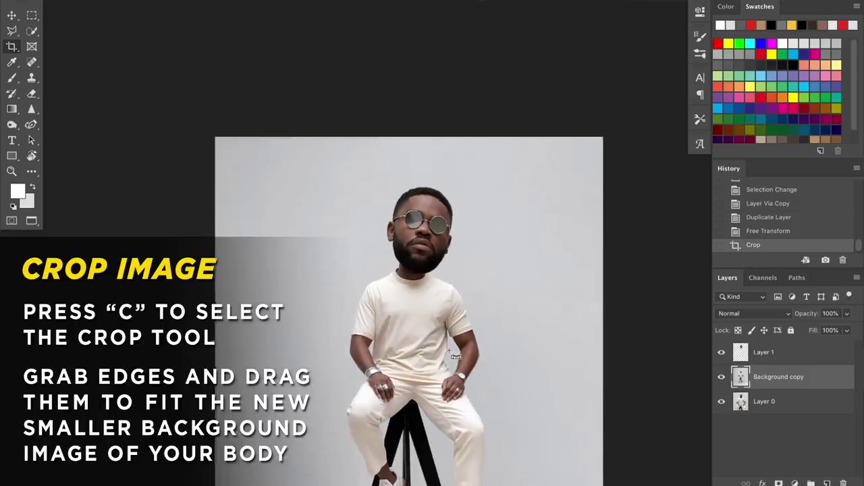
# Reposition the cut-out head on Layer 1 in small nudges so the bearded chin sits naturally over the smaller body's neck.
pyautogui.hotkey('ctrl', '+')
pyautogui.hotkey('ctrl', '+')
pyautogui.hotkey('ctrl', '+')
pyautogui.press('v')
pyautogui.moveTo(427, 281); pyautogui.dragTo(414, 277)
pyautogui.scroll(5, 427, 283)
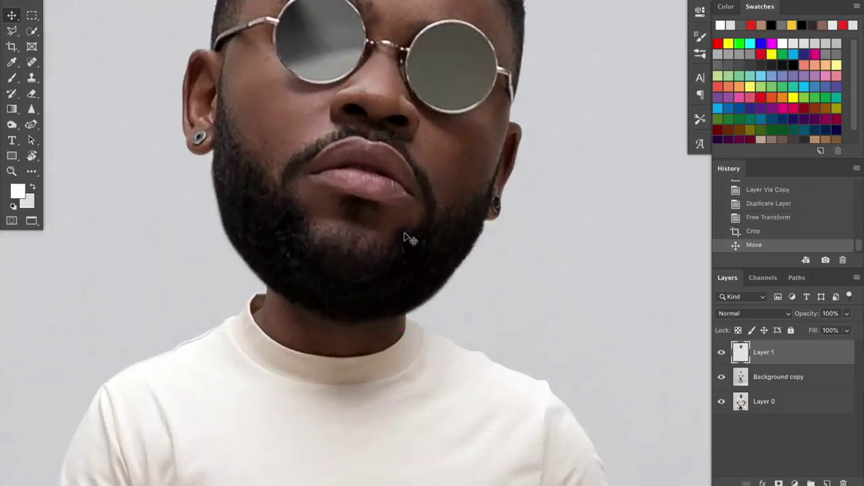
pyautogui.moveTo(408, 238)
pyautogui.mouseDown()
pyautogui.moveTo(405, 222)
pyautogui.moveTo(407, 230)
pyautogui.mouseUp()
pyautogui.press('Down')
pyautogui.press('Down')
pyautogui.press('Down')
pyautogui.press('Down')
pyautogui.press('Down')
pyautogui.press('Down')
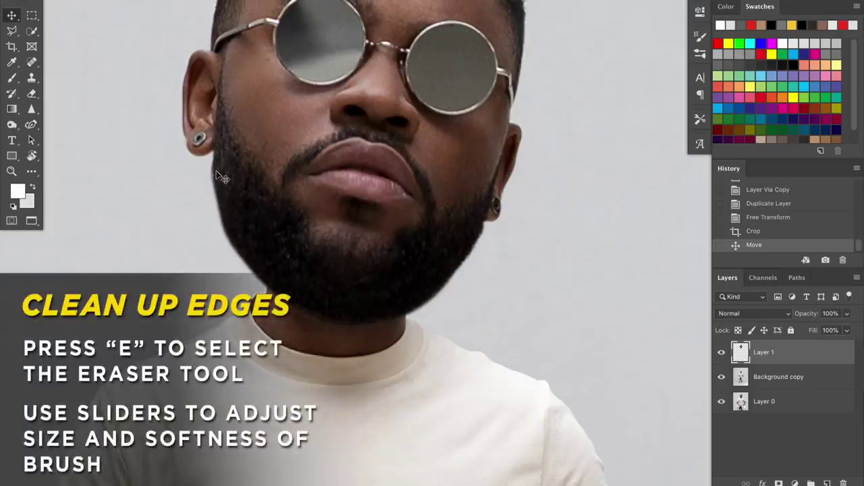
# Set the Eraser to a small, soft brush with 0% hardness for cleaning up the edges of the head layer.
pyautogui.press('e')
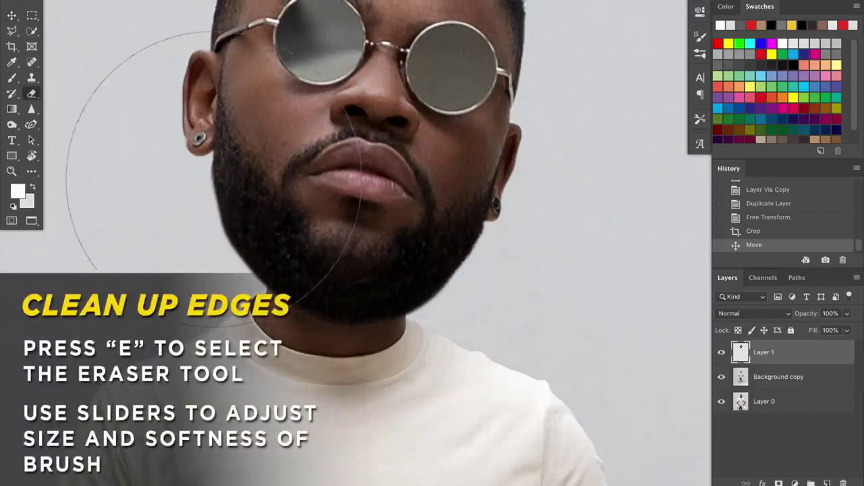
pyautogui.click(48, 1)
pyautogui.moveTo(202, 192)
pyautogui.mouseDown()
pyautogui.moveTo(204, 176)
pyautogui.moveTo(206, 192)
pyautogui.mouseUp()
pyautogui.press('super+z')
pyautogui.click(49, 1)
pyautogui.moveTo(75, 24); pyautogui.dragTo(73, 19)
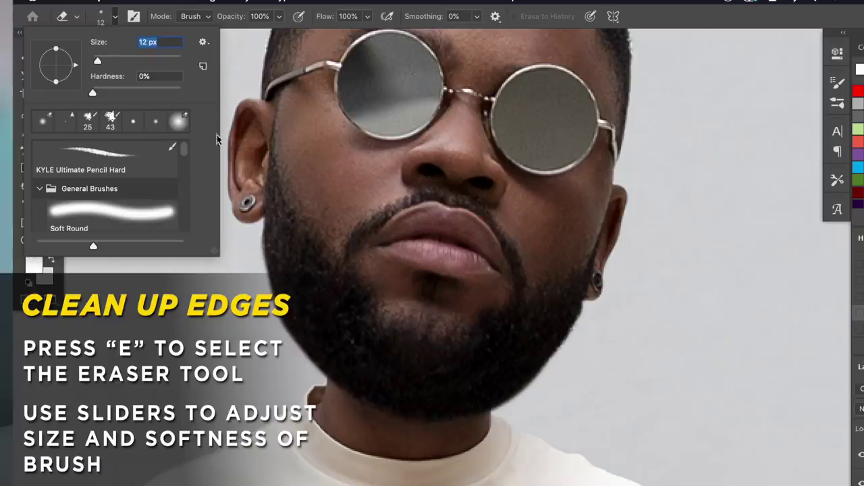
pyautogui.press('[')
pyautogui.press('[')
pyautogui.press('Return')
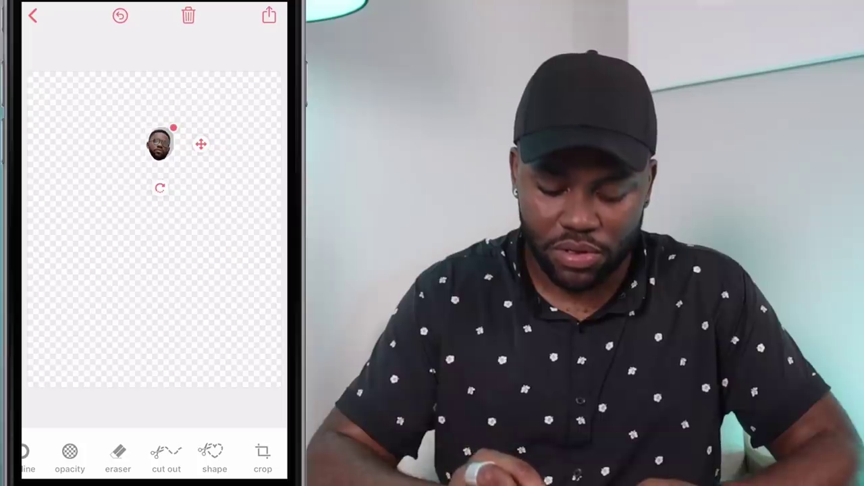
# In the mobile photo editor, enlarge the cut-out head and add the photo of the man seated on the stool, filling the canvas.
pyautogui.moveTo(159, 143); pyautogui.dragTo(164, 161)
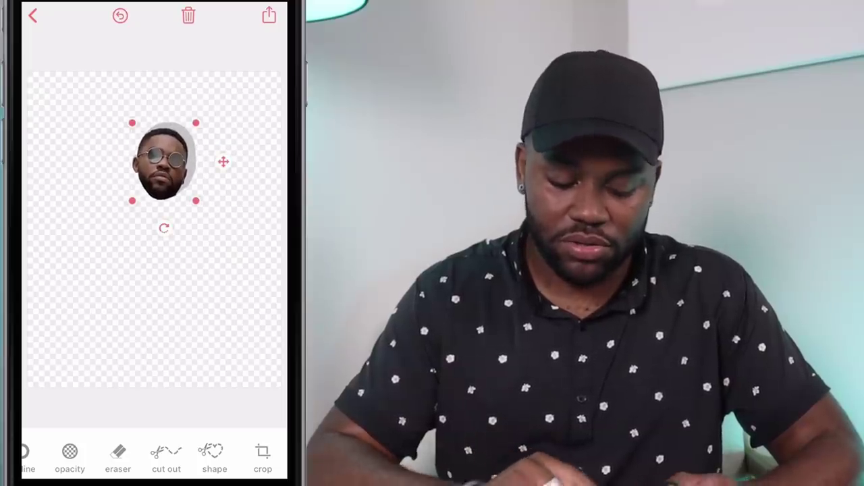
pyautogui.click(155, 304)
pyautogui.click(57, 457)
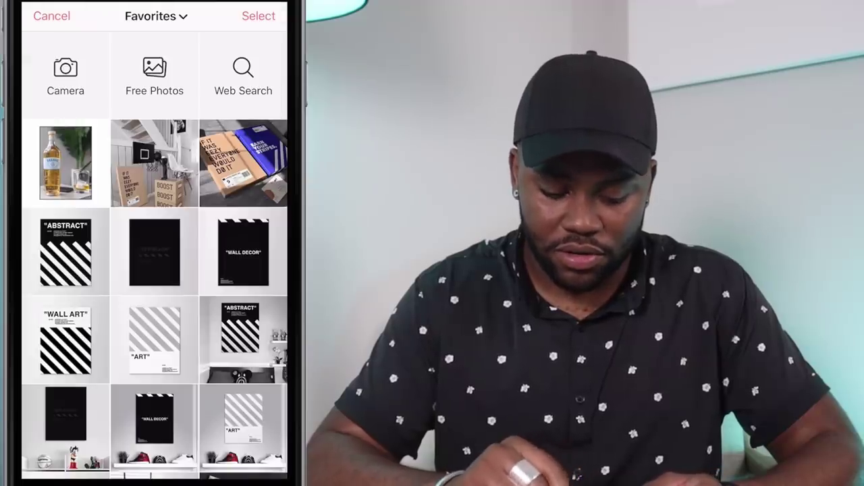
pyautogui.scroll(-15, 155, 241)
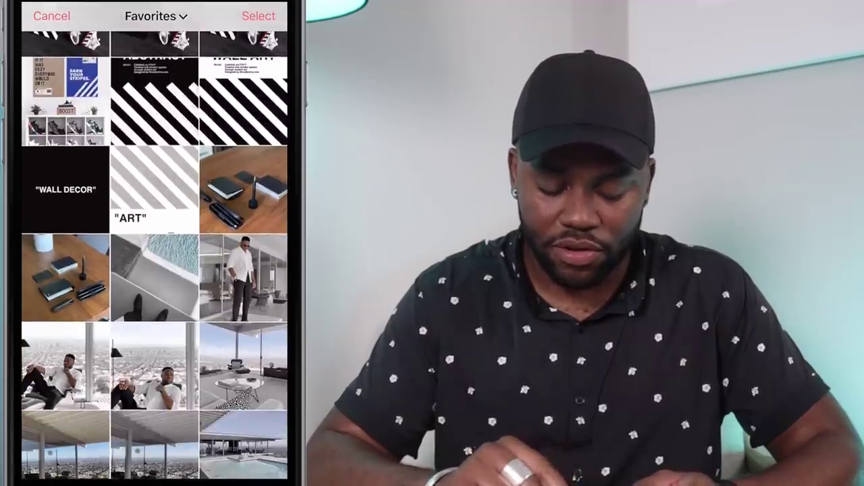
pyautogui.scroll(-8, 155, 241)
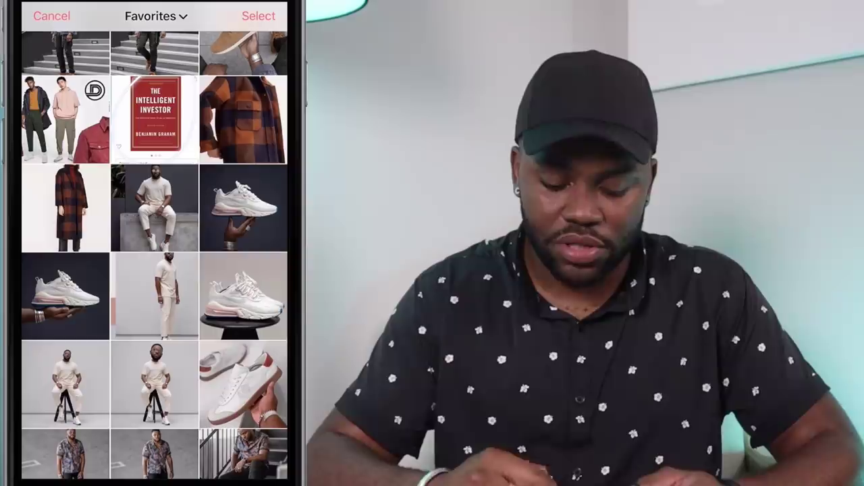
pyautogui.click(67, 384)
pyautogui.moveTo(230, 324); pyautogui.dragTo(281, 385)
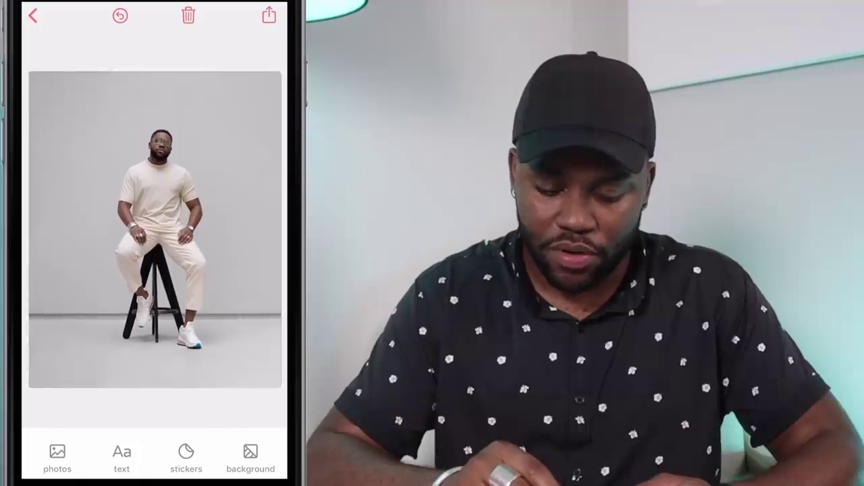
pyautogui.moveTo(156, 230); pyautogui.dragTo(154, 231)
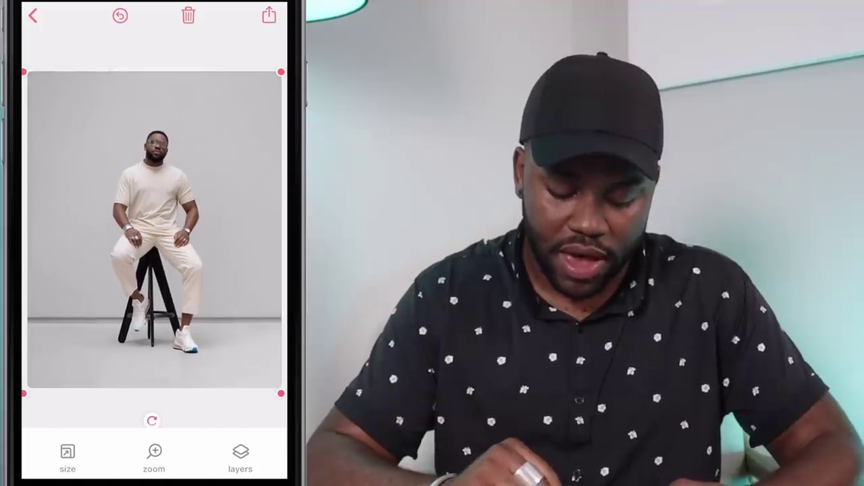
# Reorder the layers so the cut-out head lies above the full-body photo.
pyautogui.click(240, 457)
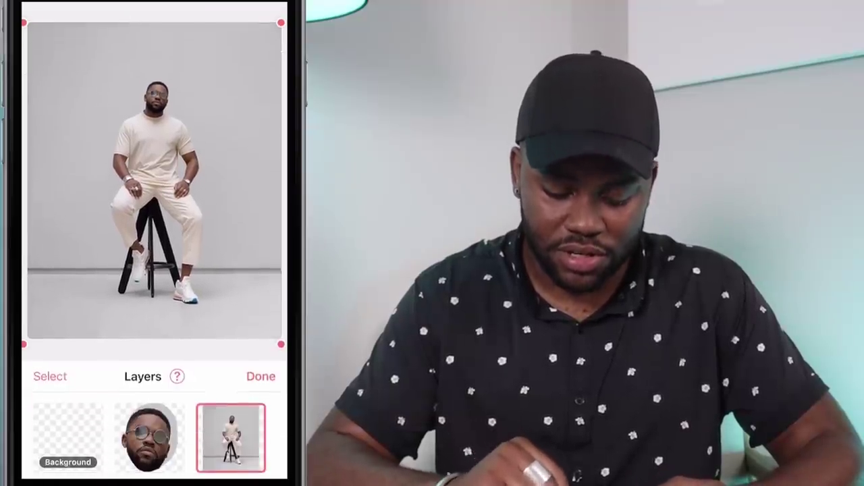
pyautogui.moveTo(154, 438); pyautogui.dragTo(143, 437)
pyautogui.click(143, 437)
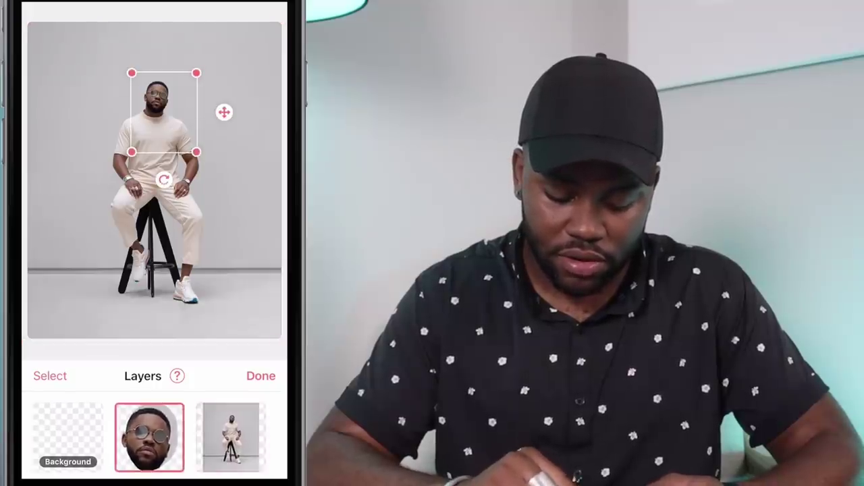
pyautogui.moveTo(230, 437); pyautogui.dragTo(150, 437)
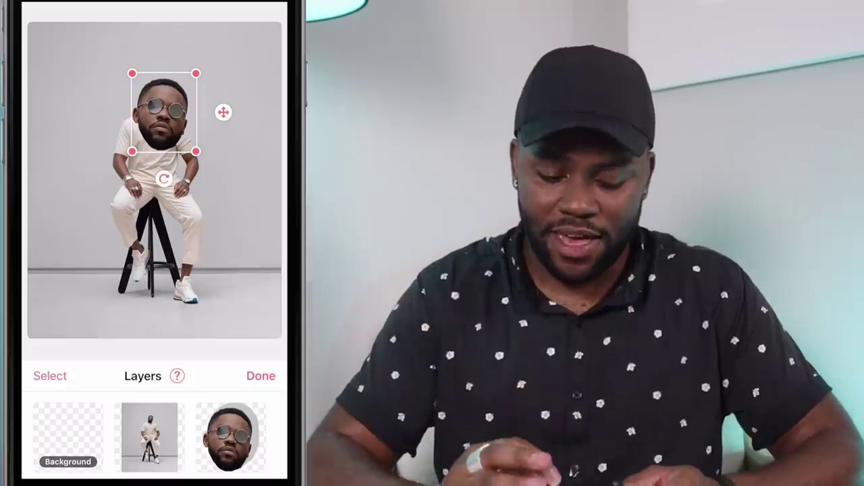
# Scale the cut-out head down slightly and line it up with the neck of the seated body, adjusting the photo beneath to match.
pyautogui.moveTo(196, 151); pyautogui.dragTo(188, 141)
pyautogui.moveTo(160, 103); pyautogui.dragTo(161, 84)
pyautogui.moveTo(162, 84); pyautogui.dragTo(157, 84)
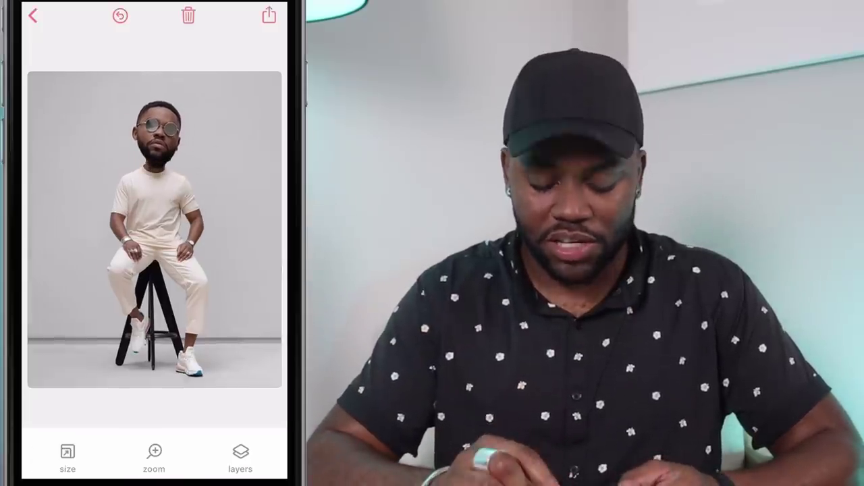
pyautogui.moveTo(158, 272); pyautogui.dragTo(159, 268)
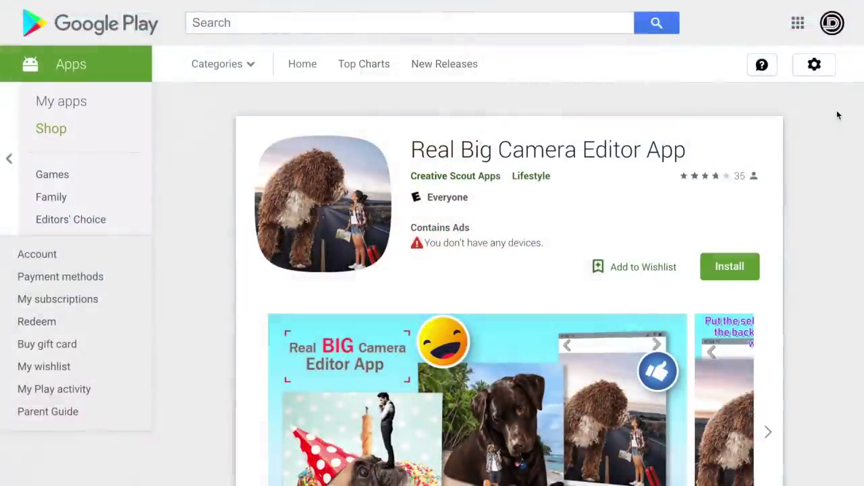
# On Google Play, look through the preview images of the Real Big Camera Editor App.
pyautogui.scroll(-1, 837, 115)
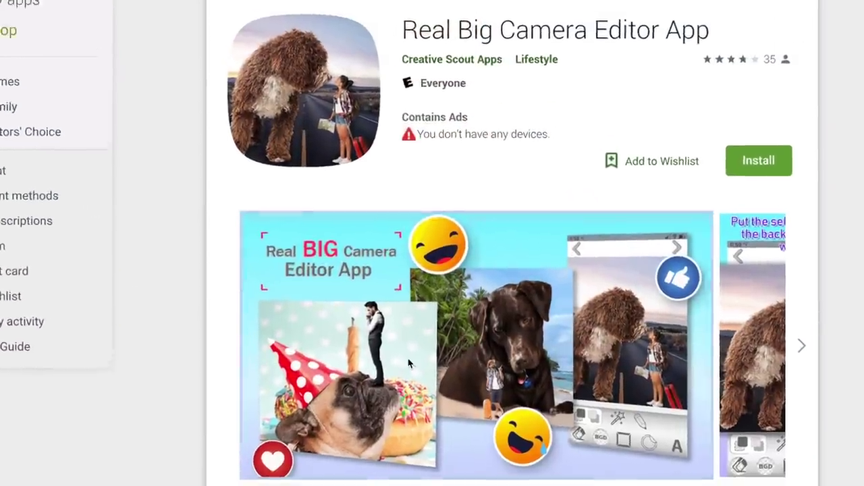
pyautogui.click(416, 378)
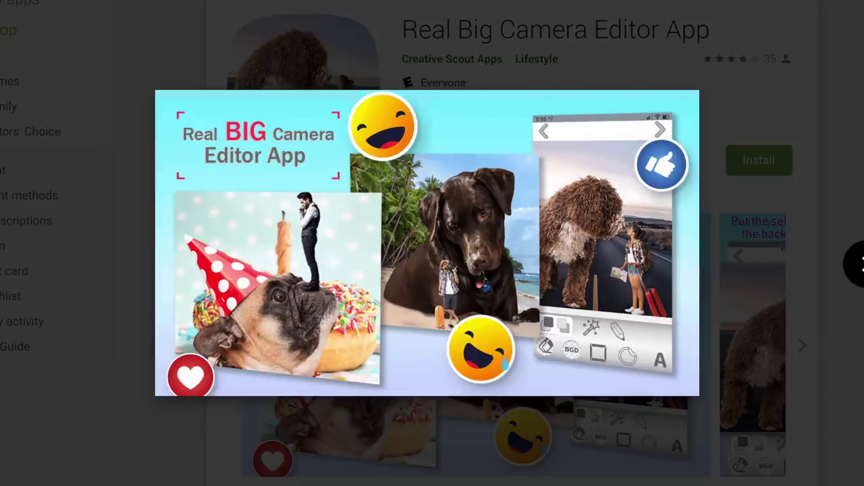
pyautogui.press('Right')
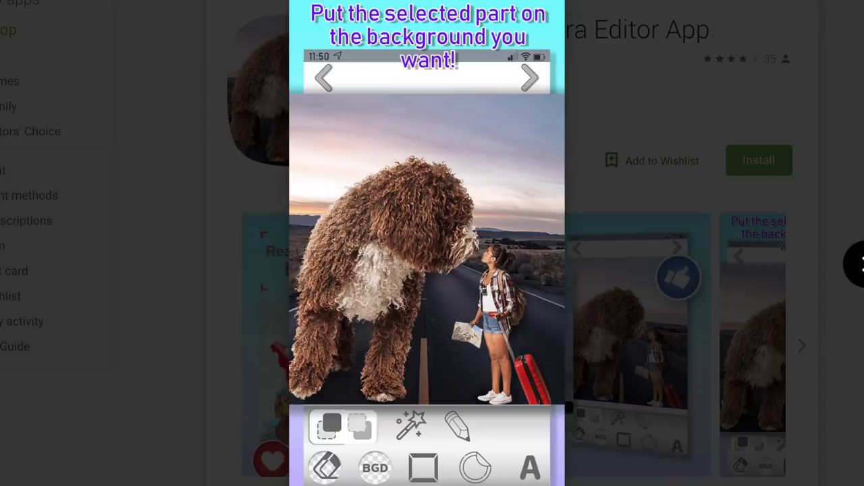
pyautogui.press('Right')
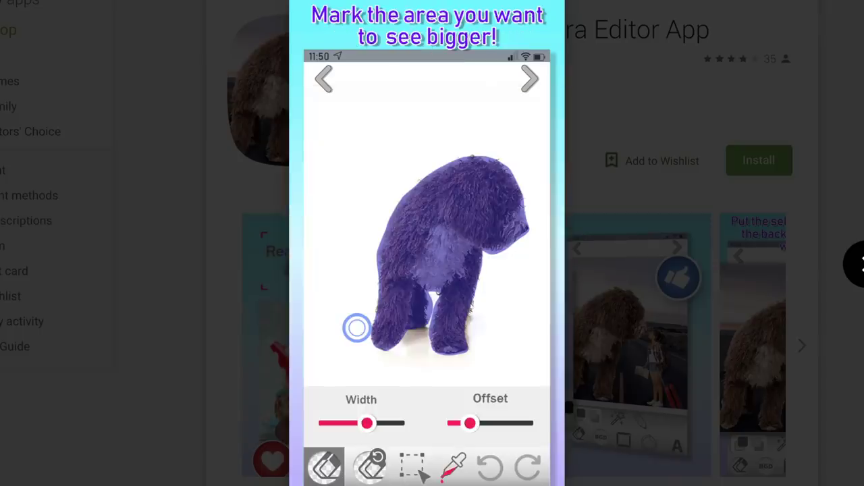
pyautogui.press('Right')
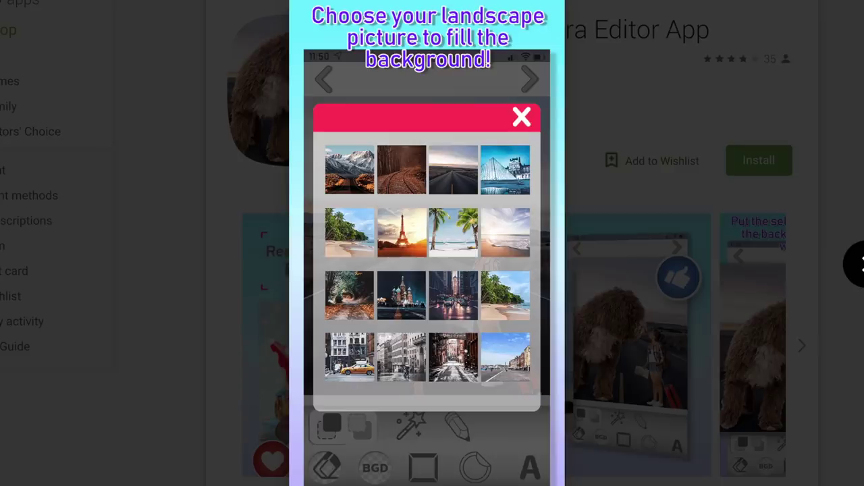